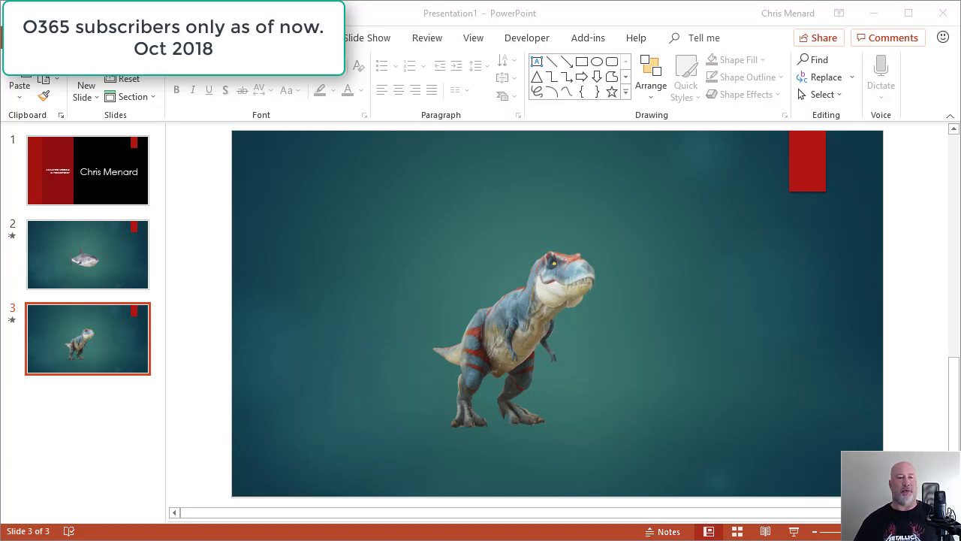
- Select the 3D dinosaur, look at the shark slide, then return to the dinosaur slide
{"action": "left_click", "coordinate": [496, 321]}
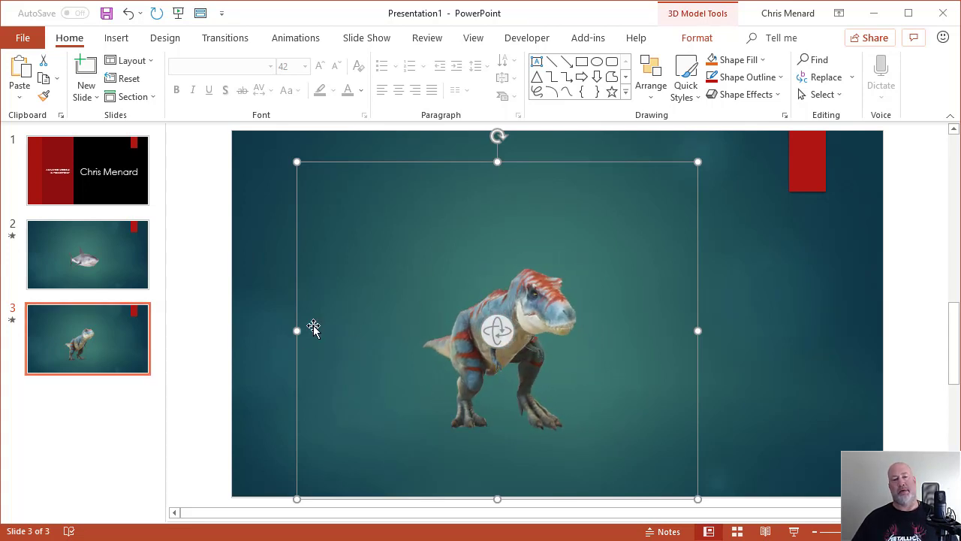
{"action": "left_click", "coordinate": [107, 253]}
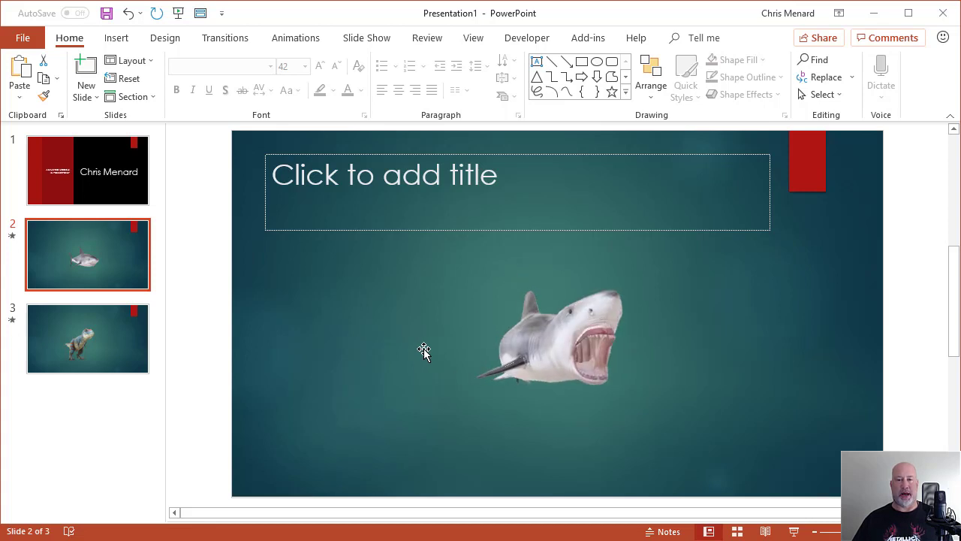
{"action": "left_click", "coordinate": [121, 330]}
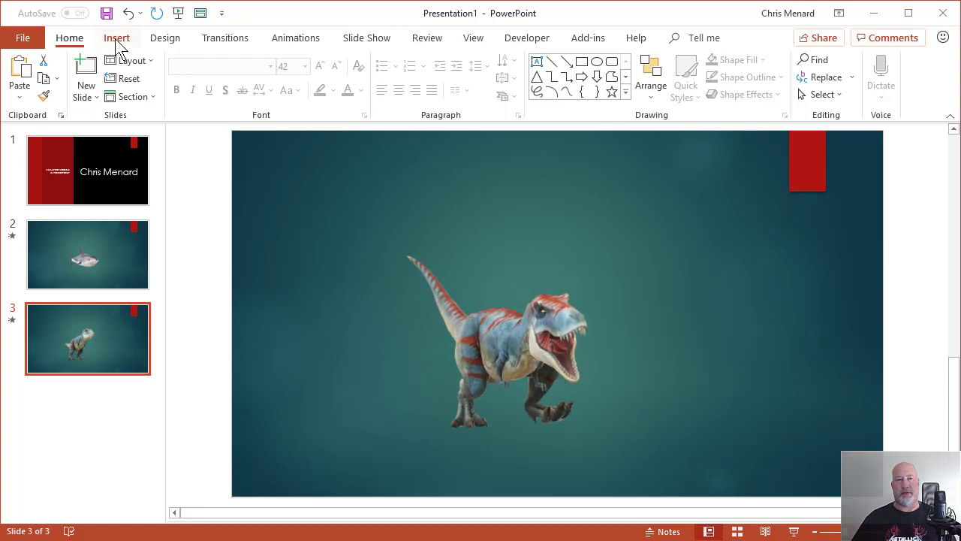
- Add a fourth slide with the Title Only layout, then bring up the 3D Models options
{"action": "left_click", "coordinate": [86, 96]}
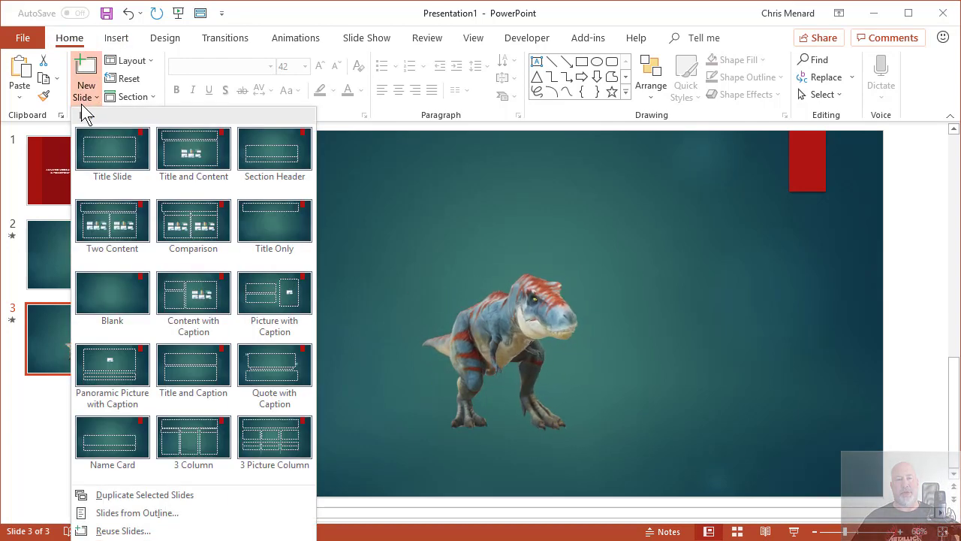
{"action": "left_click", "coordinate": [272, 219]}
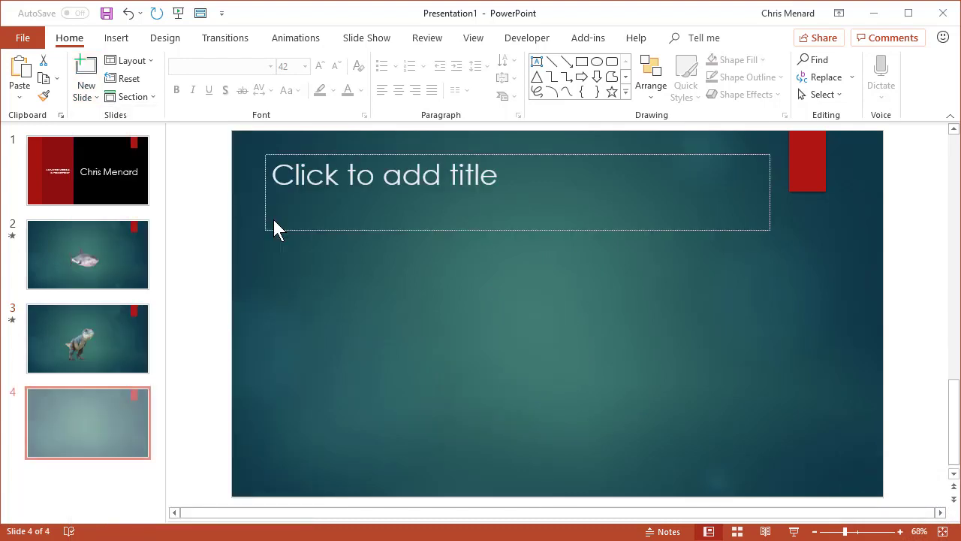
{"action": "left_click", "coordinate": [117, 38]}
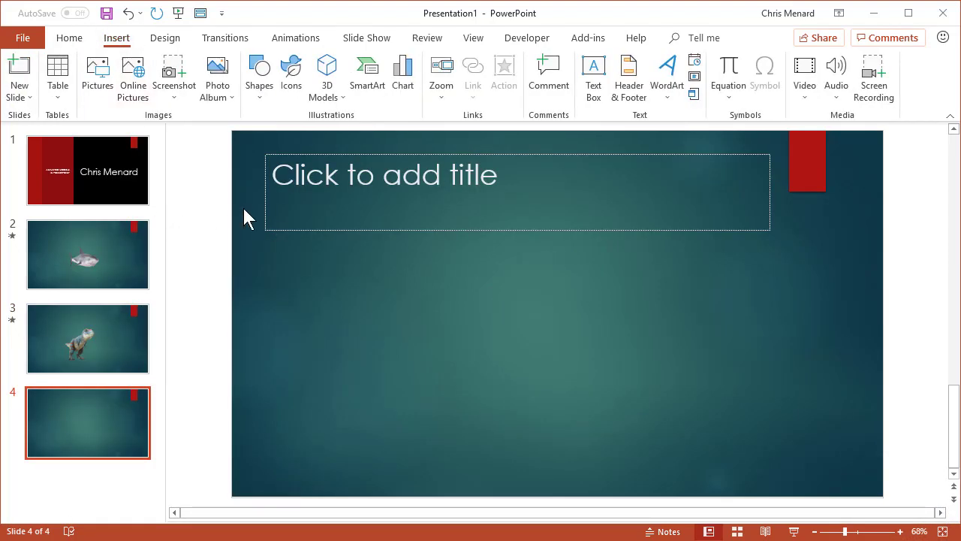
{"action": "left_click", "coordinate": [330, 102]}
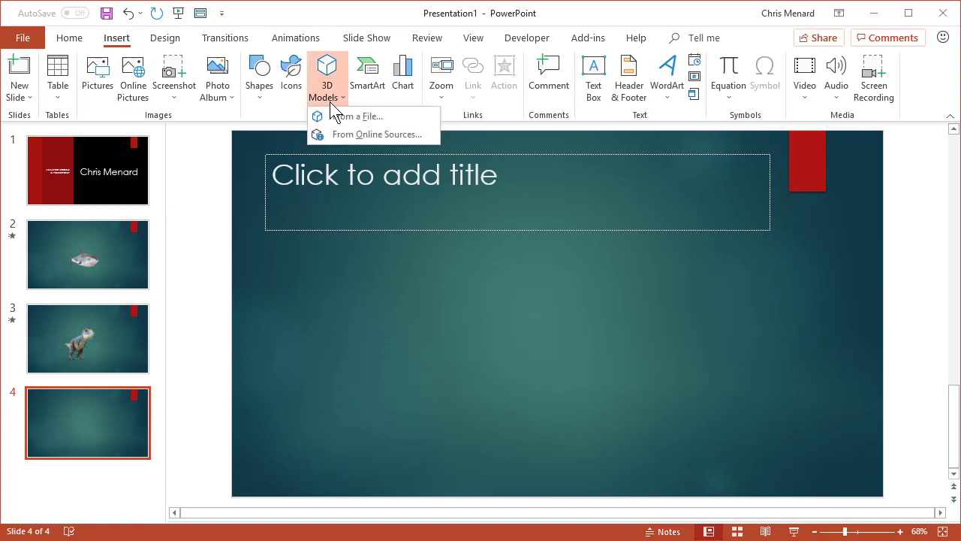
{"action": "left_click", "coordinate": [372, 134]}
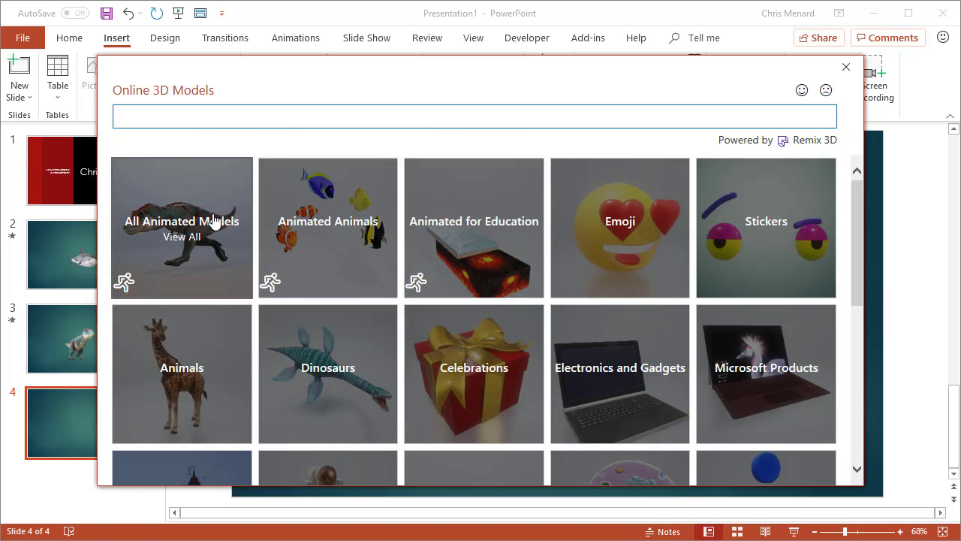
{"action": "left_click", "coordinate": [488, 242]}
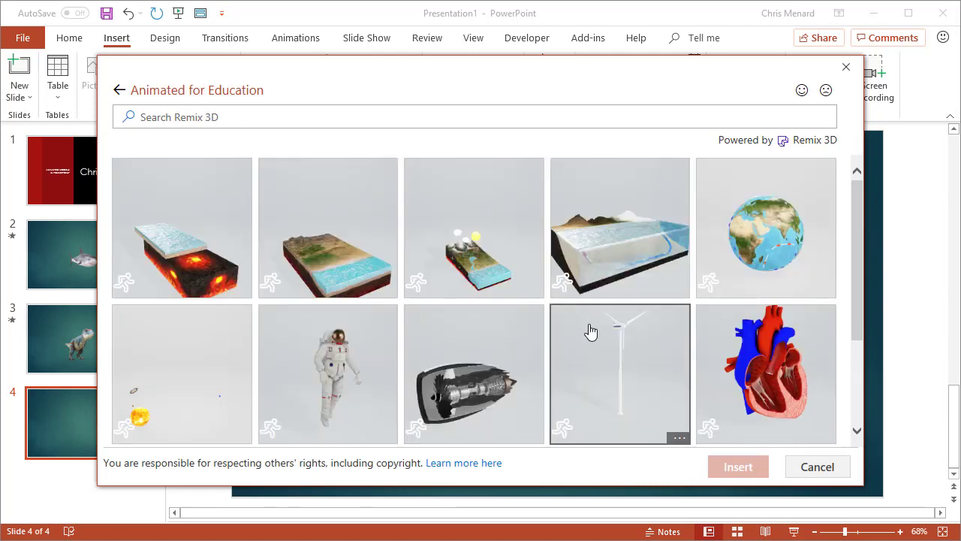
{"action": "scroll", "coordinate": [616, 332], "scroll_direction": "down", "scroll_amount": 3}
{"action": "scroll", "coordinate": [650, 337], "scroll_direction": "up", "scroll_amount": 3}
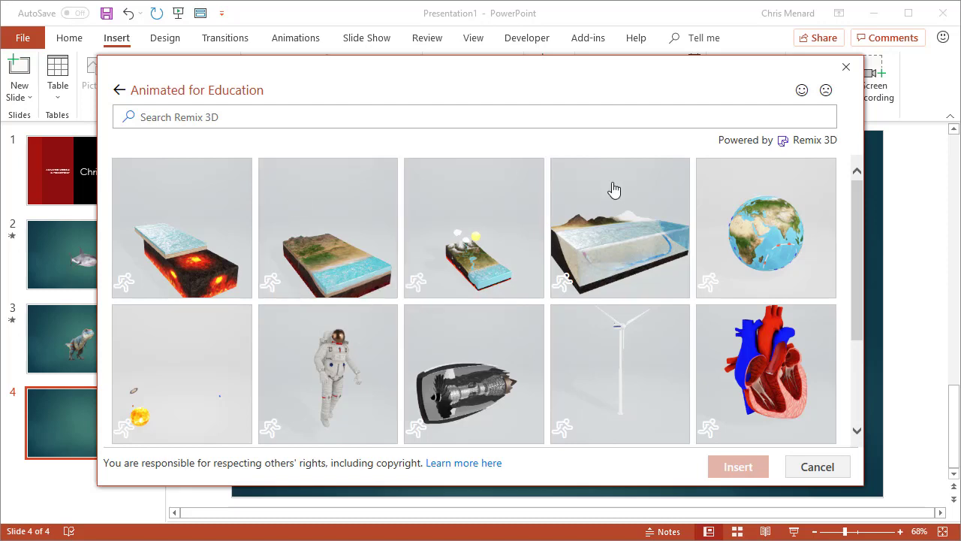
{"action": "left_click", "coordinate": [843, 464]}
{"action": "left_click", "coordinate": [335, 101]}
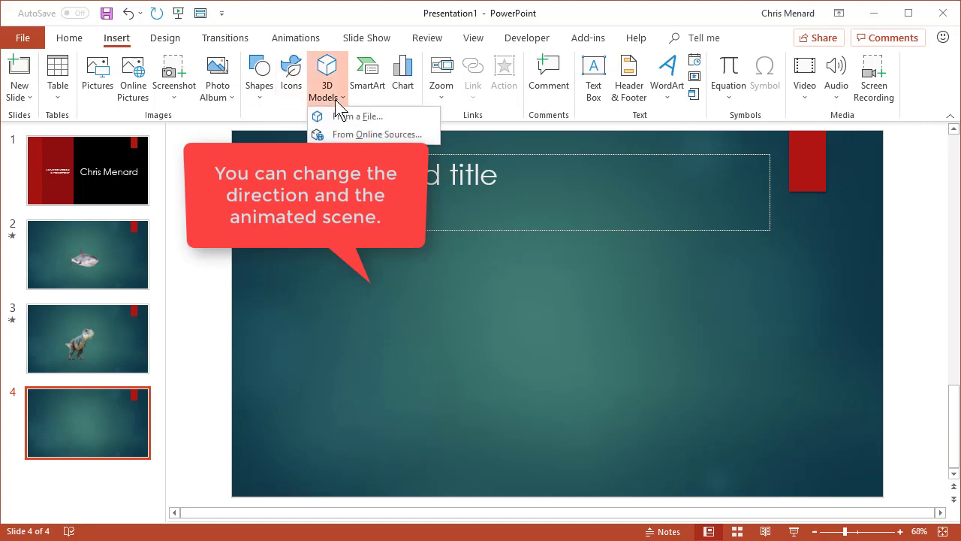
{"action": "left_click", "coordinate": [377, 134]}
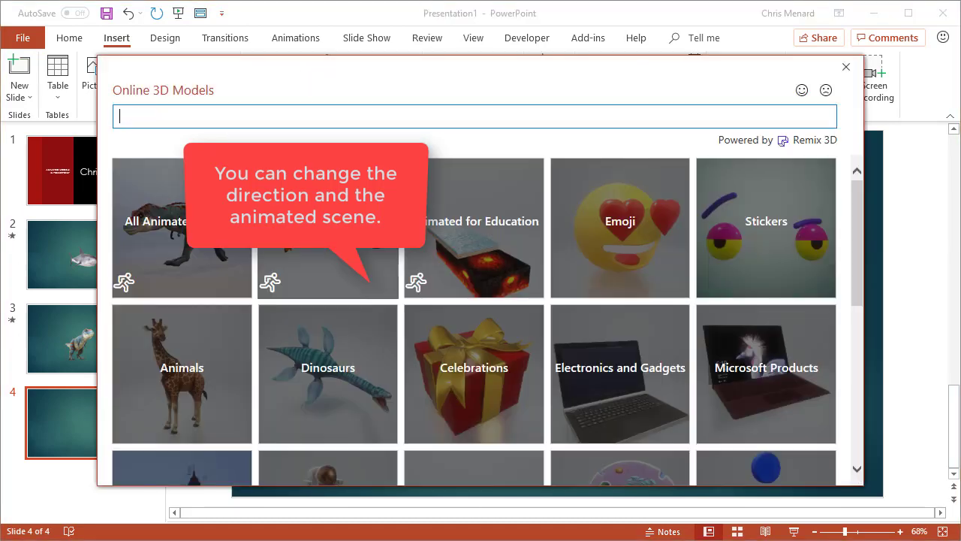
{"action": "left_click", "coordinate": [360, 263]}
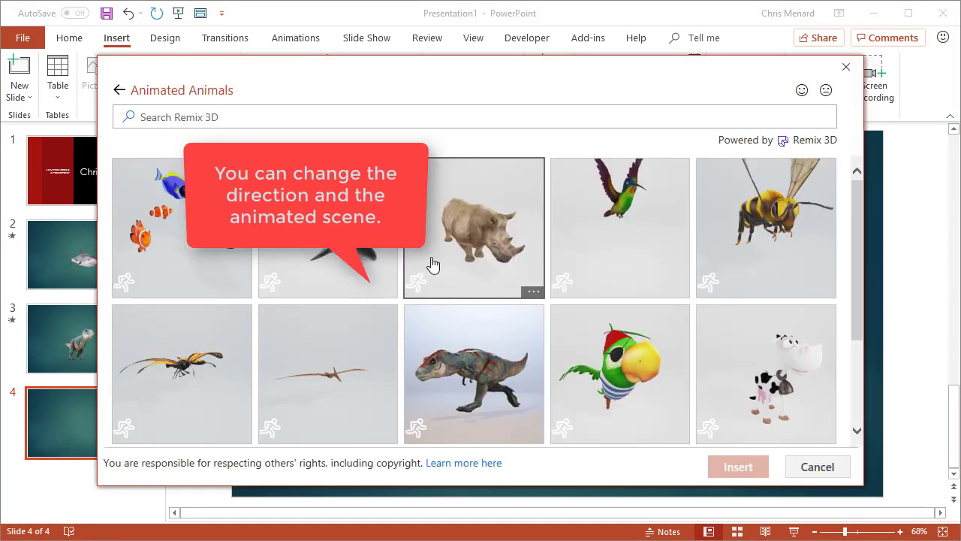
{"action": "left_click", "coordinate": [451, 250]}
{"action": "left_click", "coordinate": [350, 253]}
{"action": "left_click", "coordinate": [463, 246]}
{"action": "left_click", "coordinate": [370, 235]}
{"action": "left_click", "coordinate": [489, 376]}
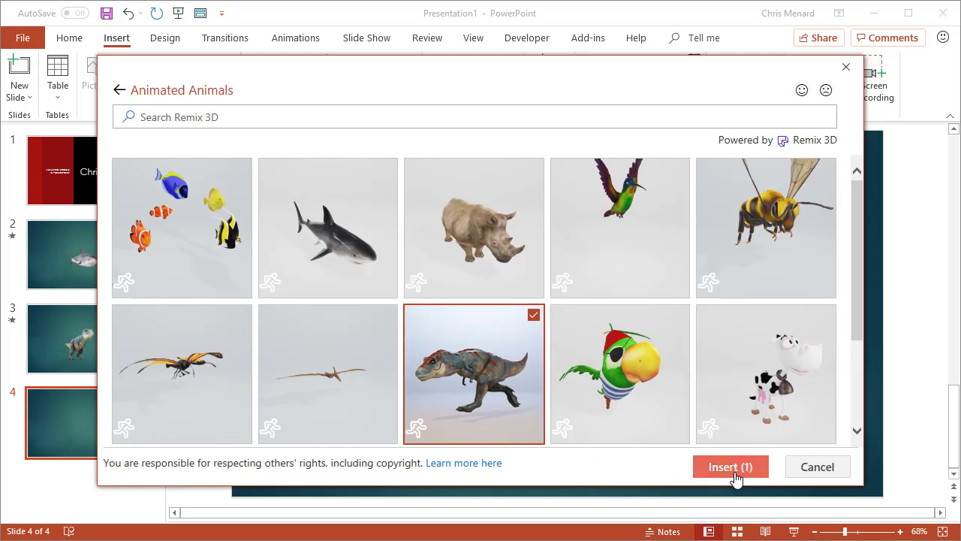
- Close the model browser and reset the slide 3 T-rex's 3D model and size to defaults
{"action": "left_click", "coordinate": [821, 469]}
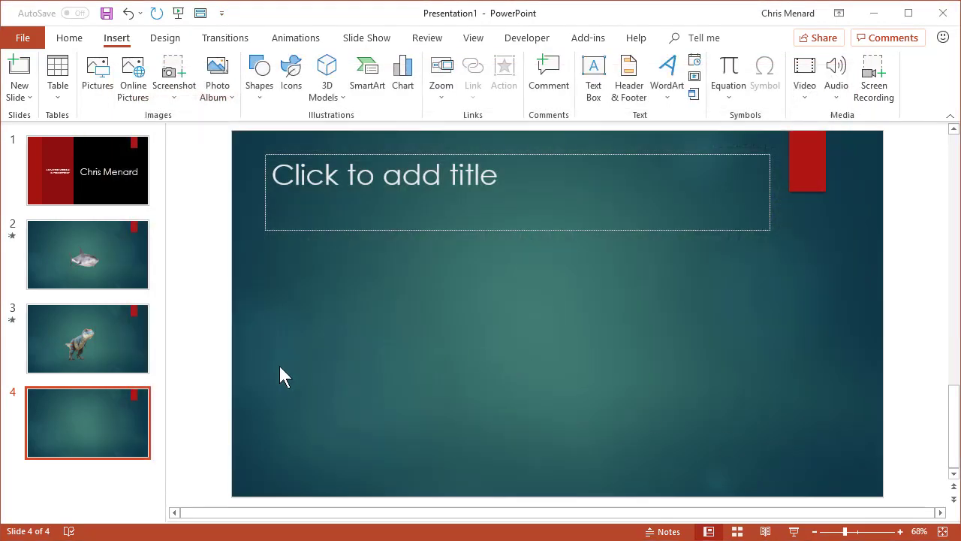
{"action": "left_click", "coordinate": [143, 347]}
{"action": "left_click", "coordinate": [492, 341]}
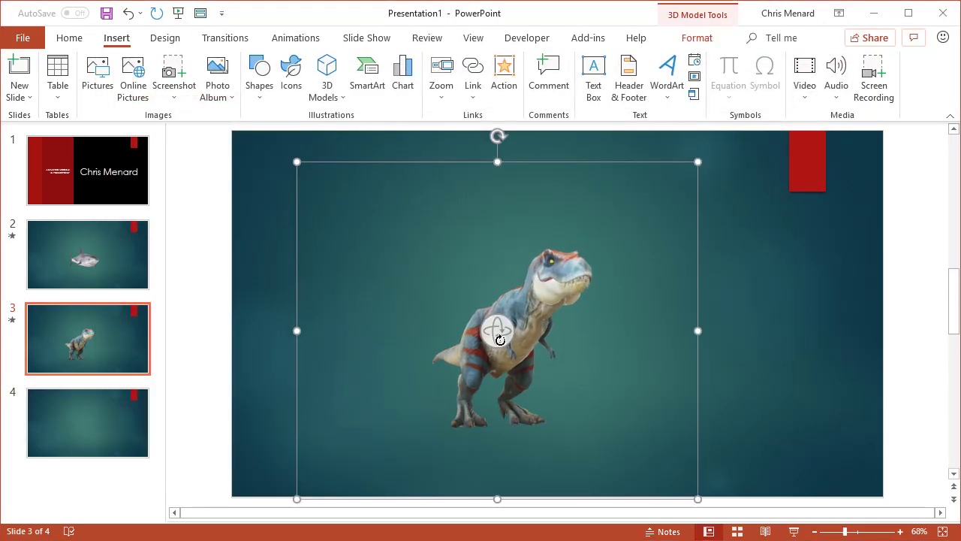
{"action": "left_click", "coordinate": [694, 39]}
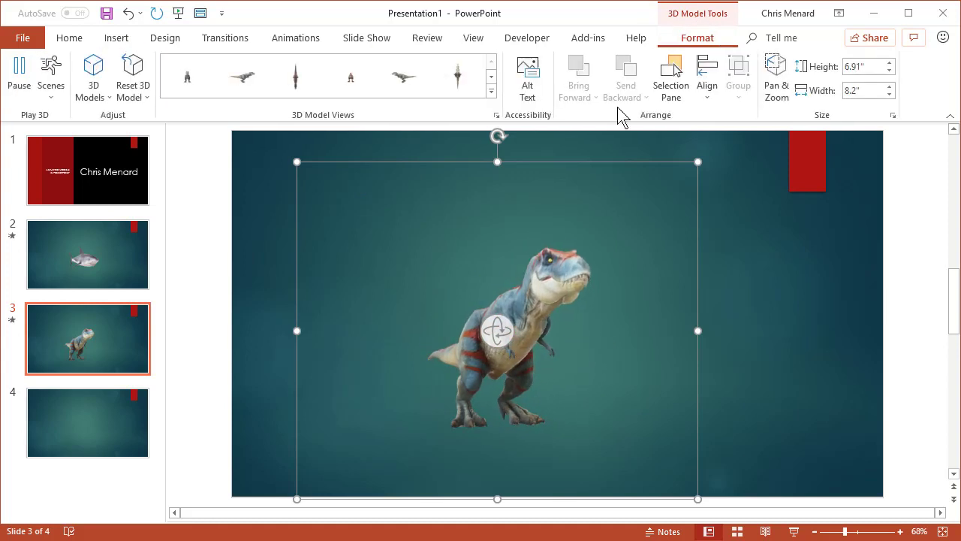
{"action": "left_click", "coordinate": [136, 97]}
{"action": "left_click", "coordinate": [194, 139]}
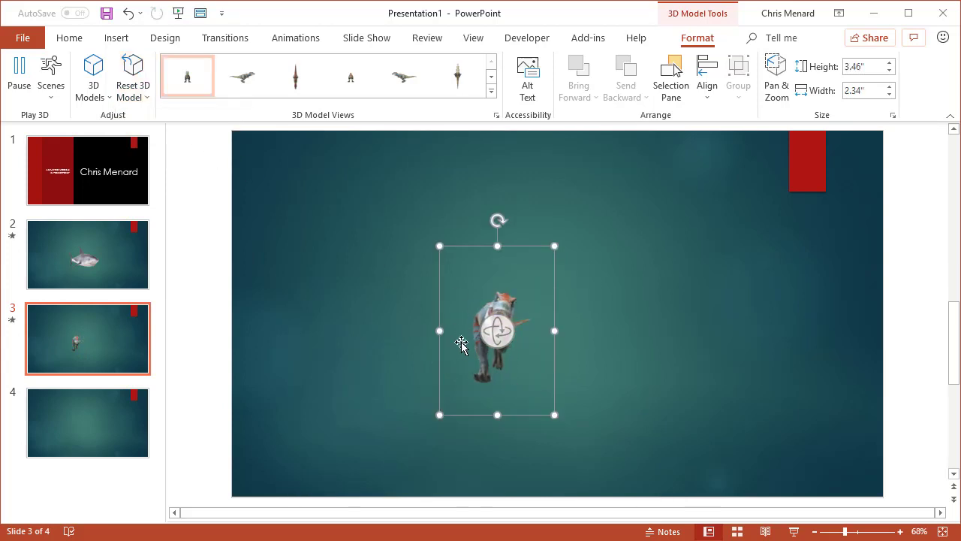
- Enlarge the T-rex to 5.06" by 3.43" and move it up near the slide centre
{"action": "left_click", "coordinate": [560, 419]}
{"action": "left_click", "coordinate": [527, 385]}
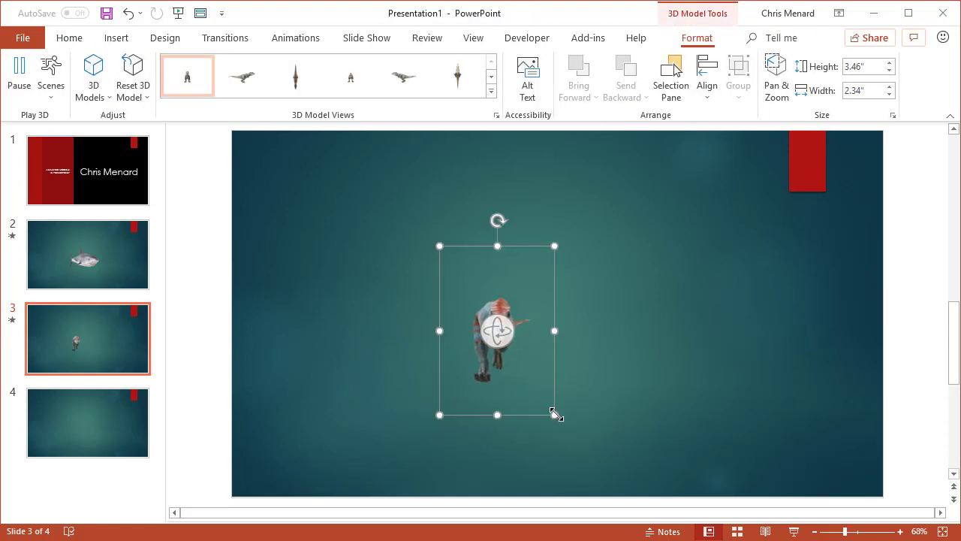
{"action": "left_click_drag", "start_coordinate": [554, 413], "coordinate": [608, 435]}
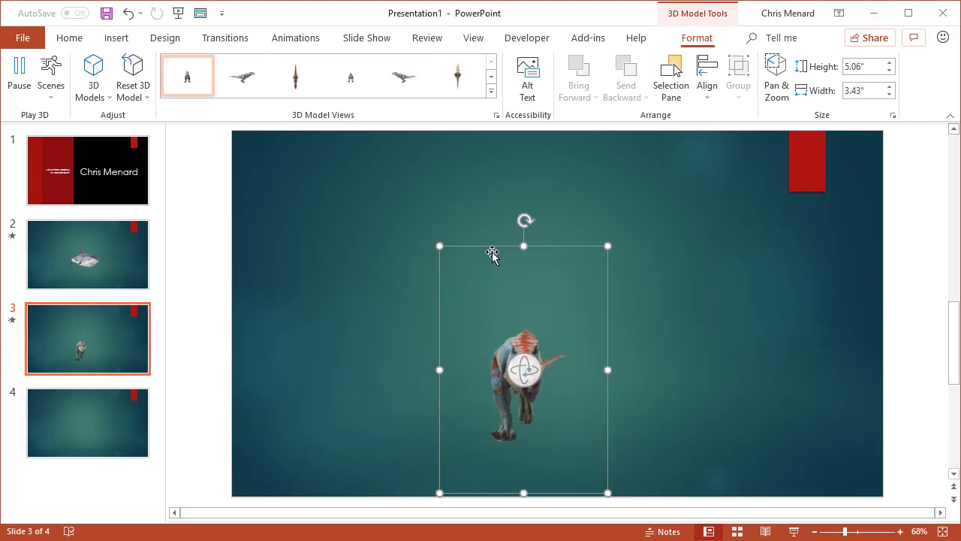
{"action": "left_click_drag", "start_coordinate": [488, 244], "coordinate": [508, 213]}
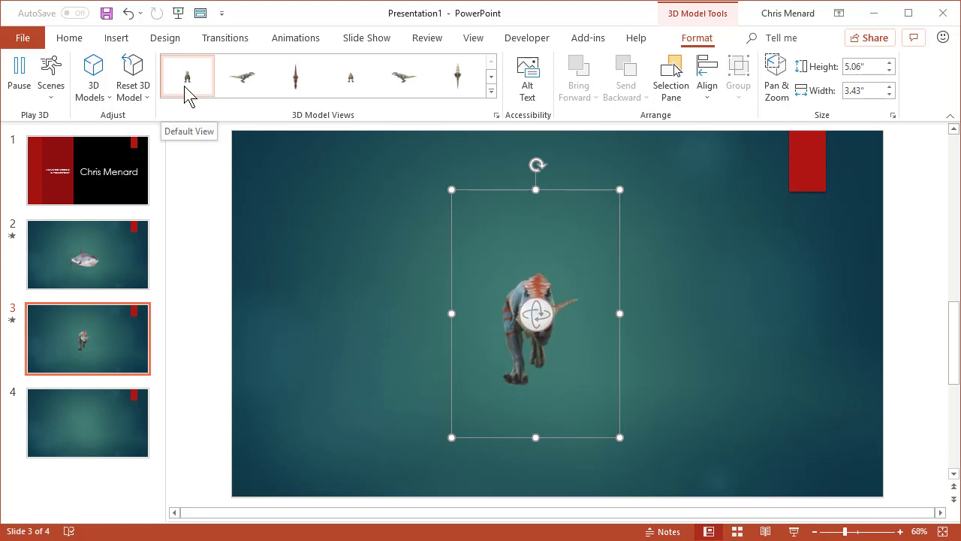
- Try top-down, right-facing and back views on the T-Rex, ending on the left-facing side view
{"action": "left_click", "coordinate": [247, 84]}
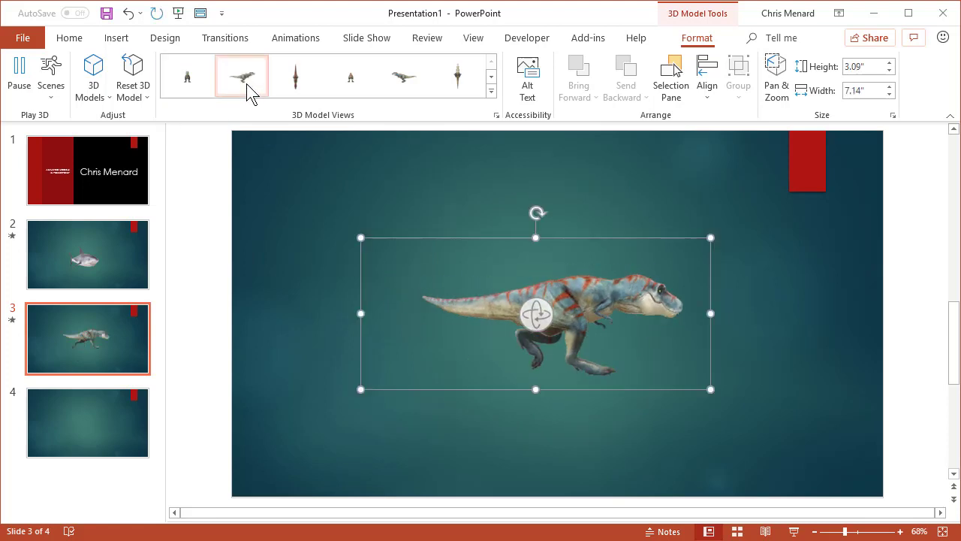
{"action": "left_click", "coordinate": [305, 88]}
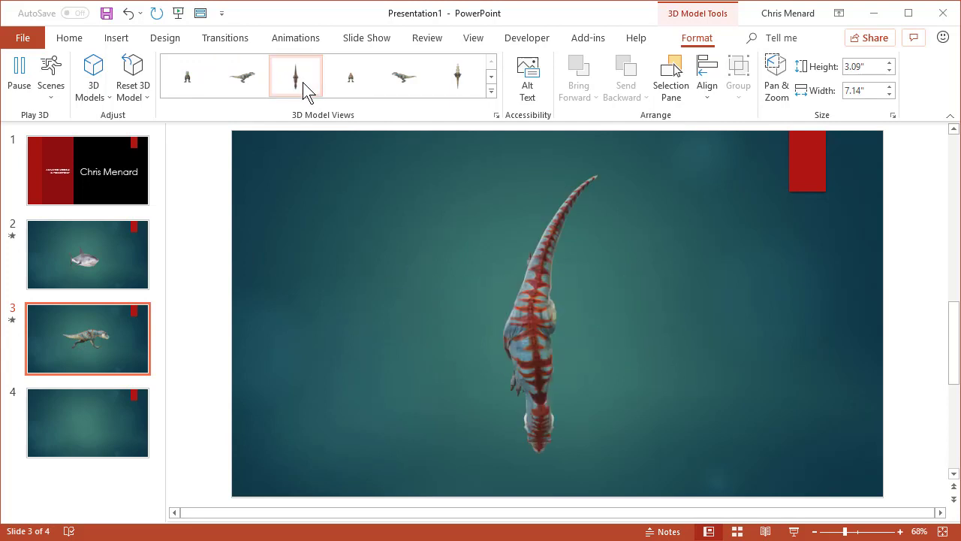
{"action": "left_click", "coordinate": [357, 85]}
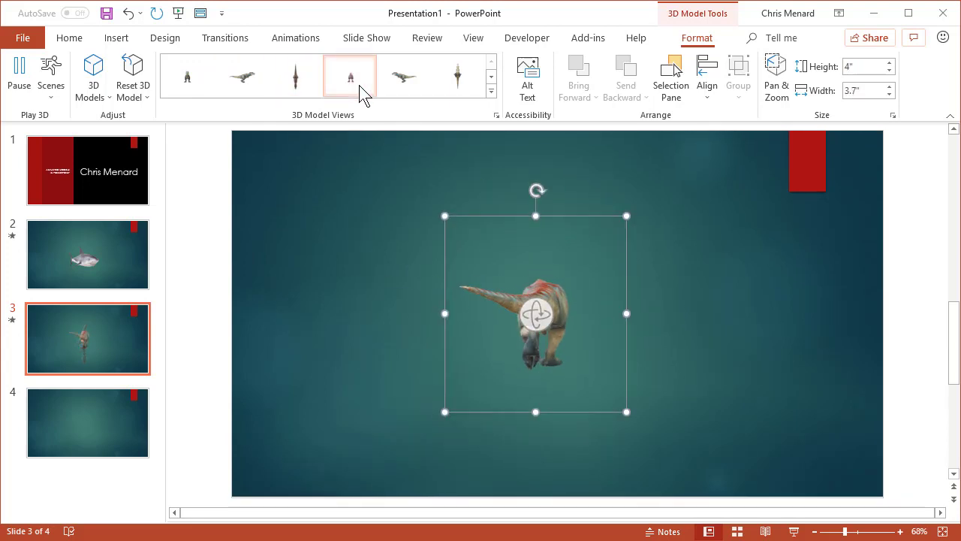
{"action": "left_click", "coordinate": [403, 91]}
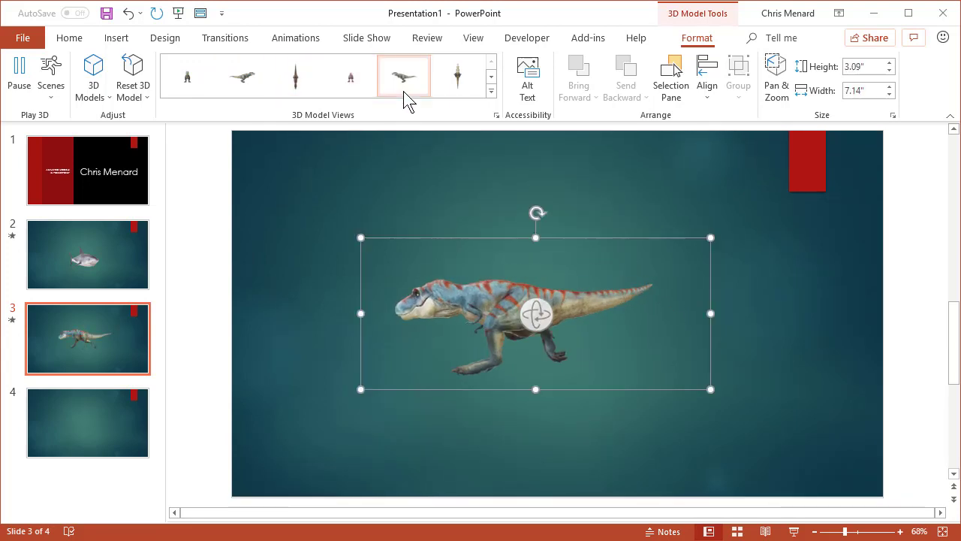
{"action": "left_click", "coordinate": [458, 88]}
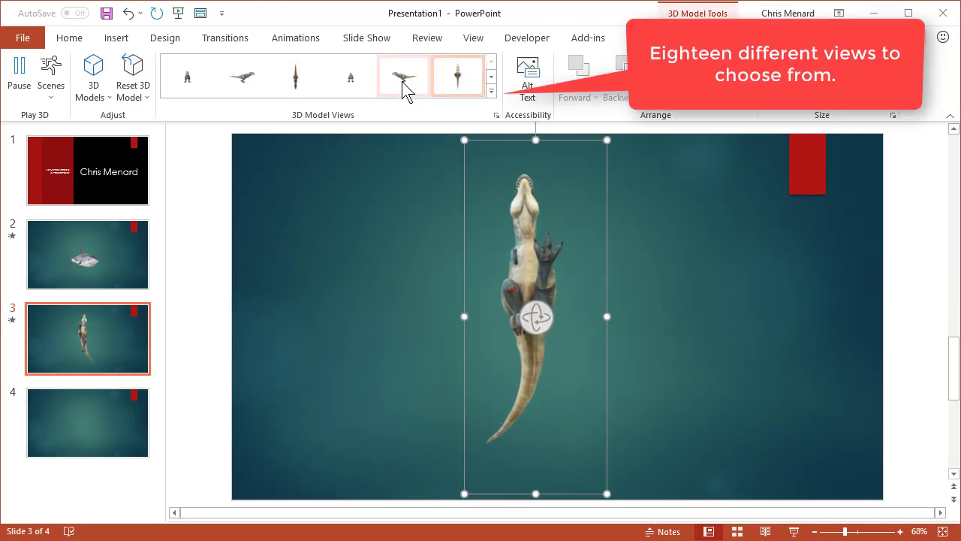
{"action": "left_click", "coordinate": [403, 83]}
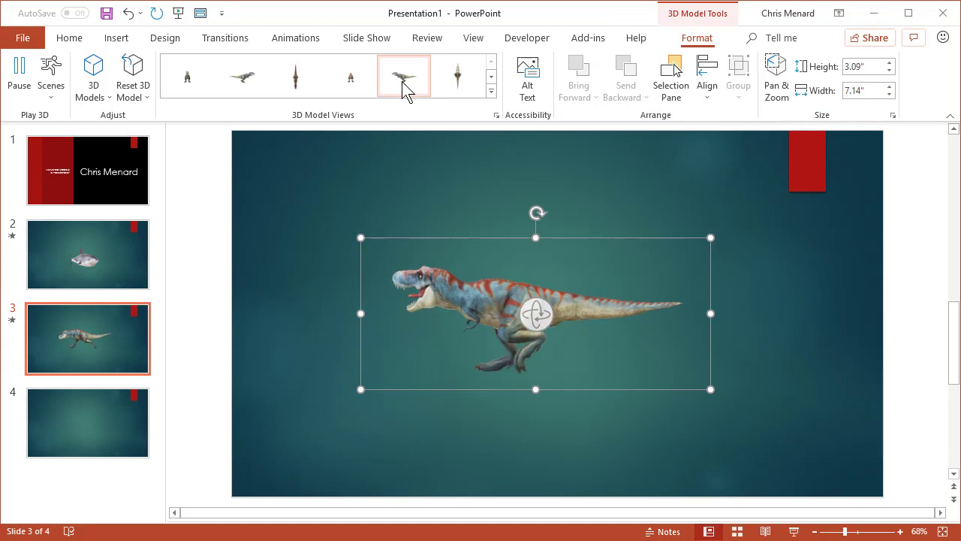
{"action": "left_click", "coordinate": [244, 83]}
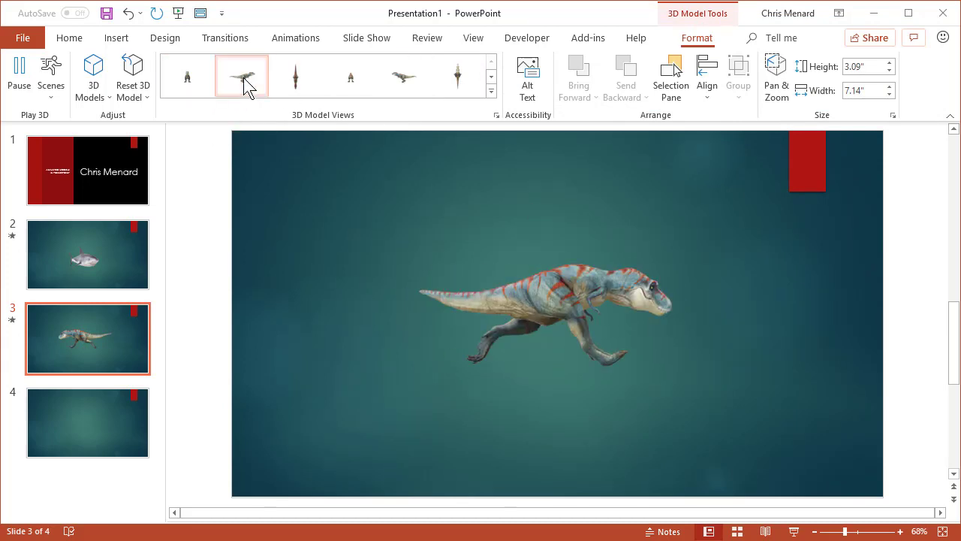
{"action": "left_click", "coordinate": [414, 85]}
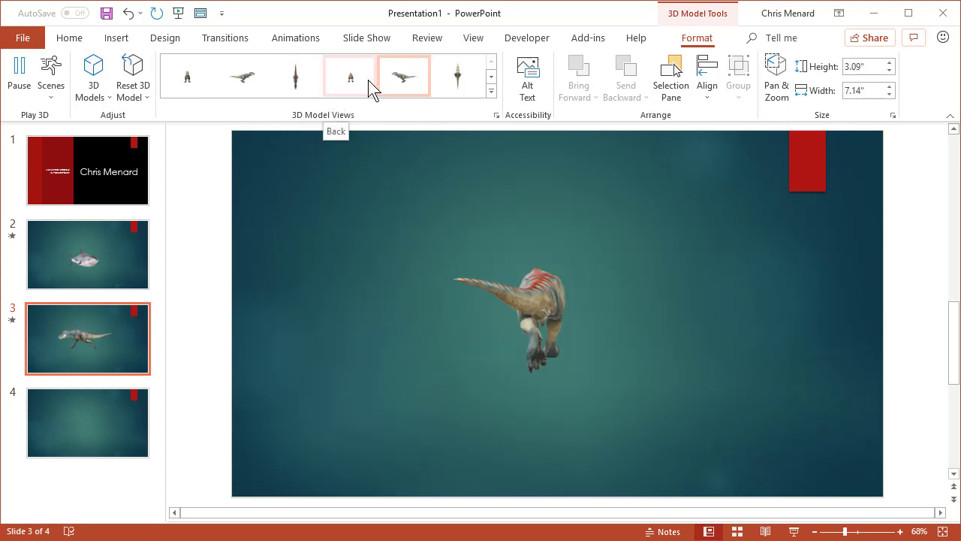
- Preview Scene 2, apply the Scene 3 animation, and turn the T-Rex to the front view
{"action": "left_click", "coordinate": [53, 96]}
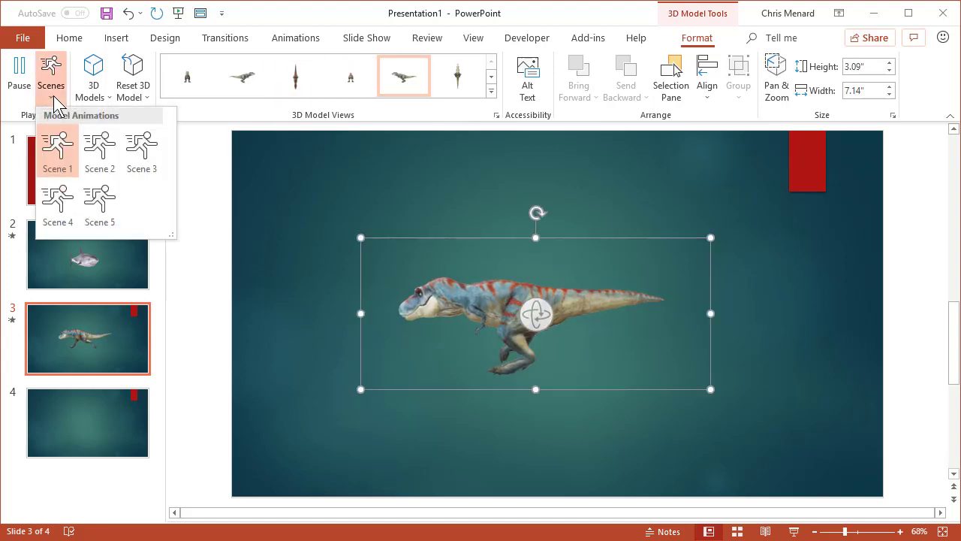
{"action": "left_click", "coordinate": [95, 160]}
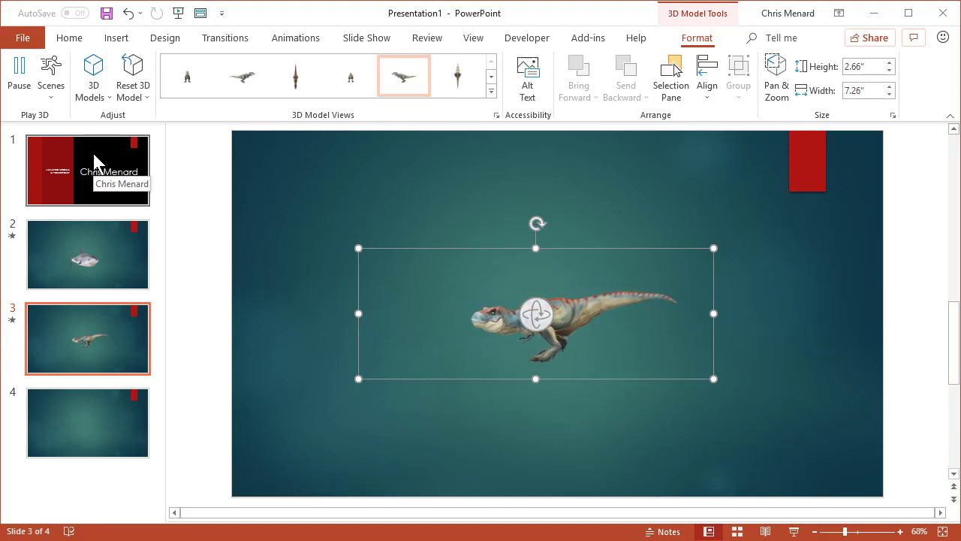
{"action": "left_click", "coordinate": [49, 97]}
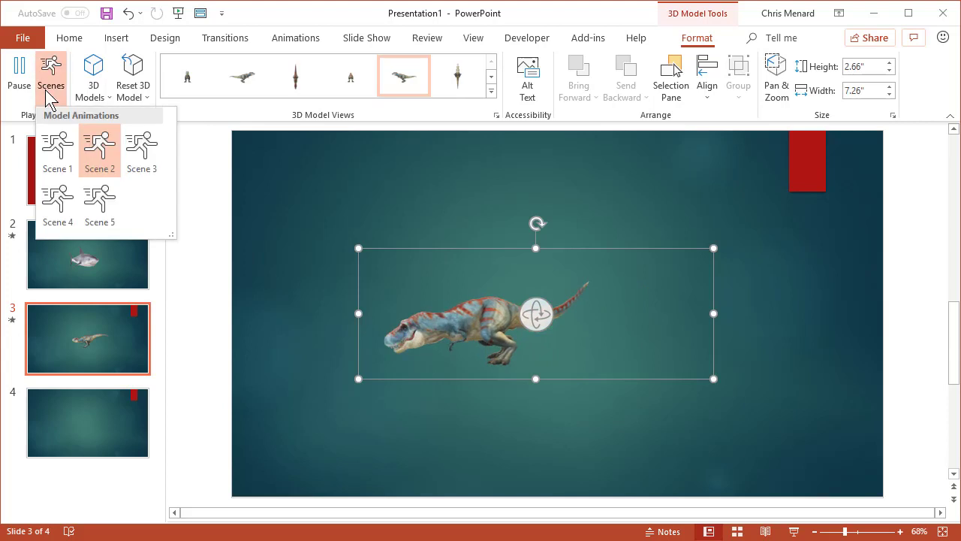
{"action": "left_click", "coordinate": [141, 149]}
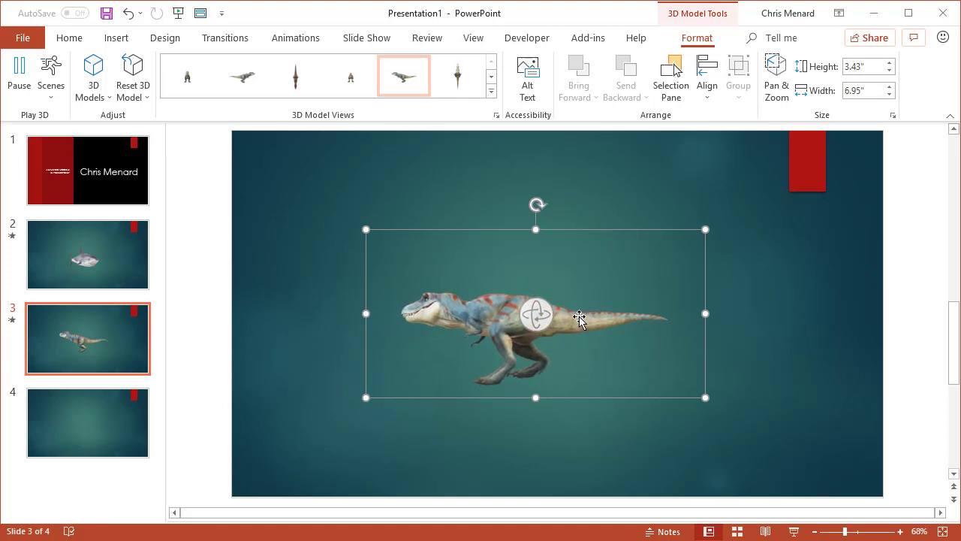
{"action": "left_click", "coordinate": [198, 75]}
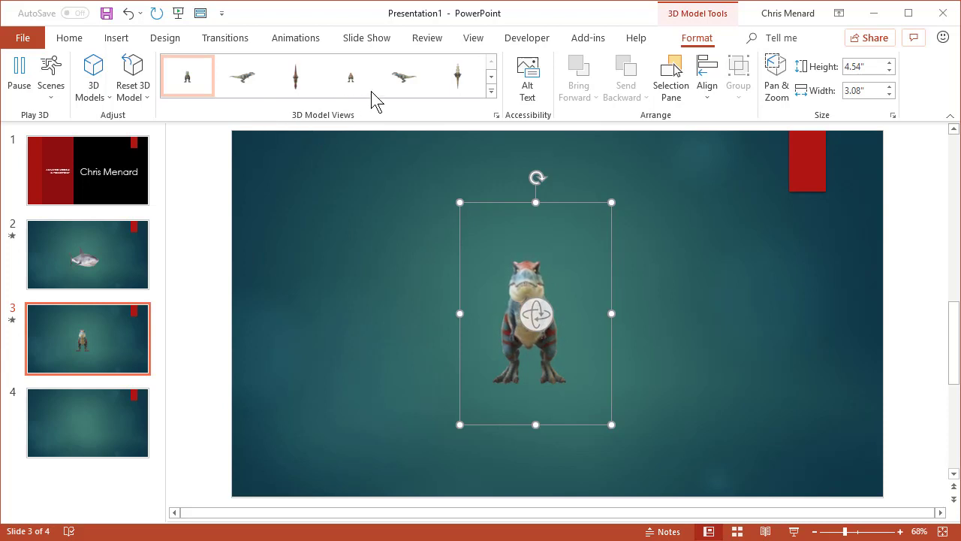
- Free-rotate the T-Rex from side view to a front-left angle and apply the Scene 4 animation
{"action": "left_click", "coordinate": [405, 78]}
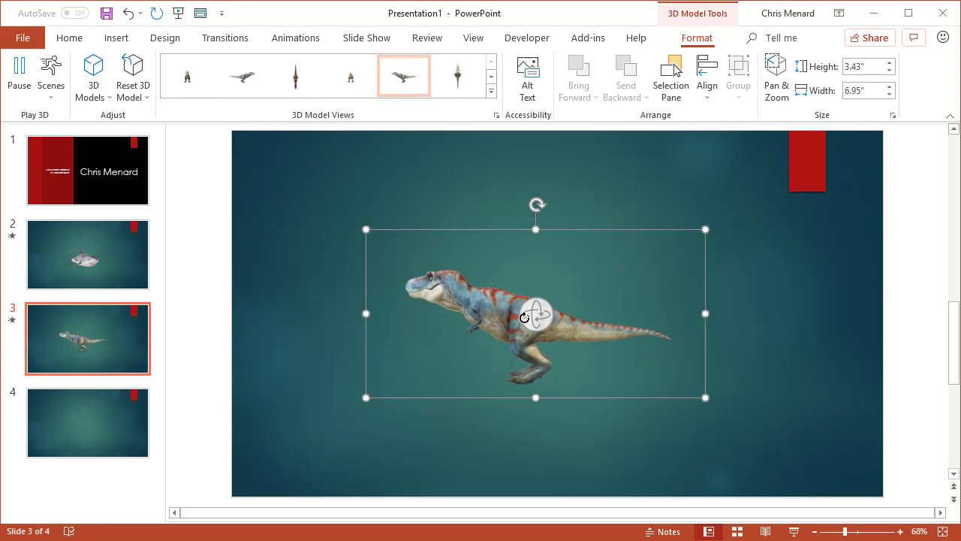
{"action": "left_click_drag", "start_coordinate": [525, 317], "coordinate": [571, 342]}
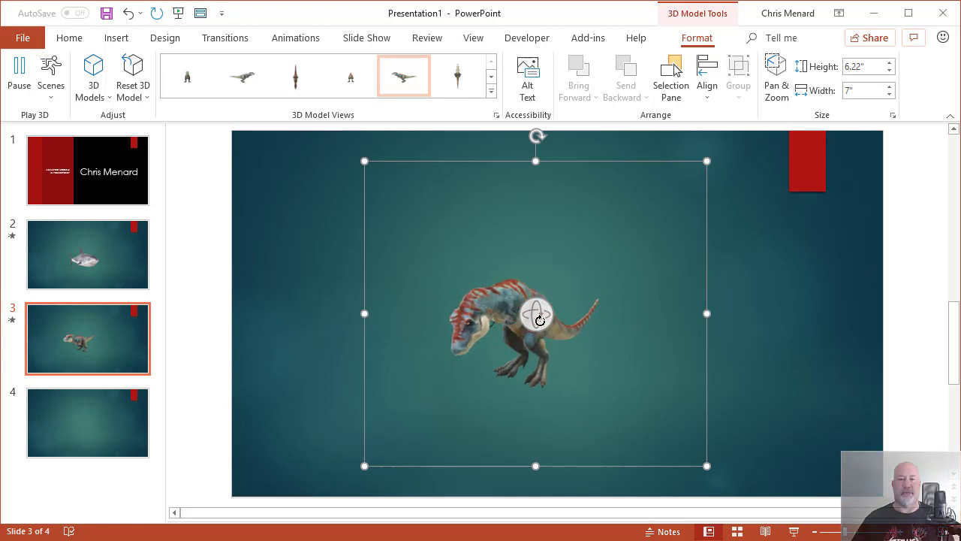
{"action": "left_click_drag", "start_coordinate": [540, 320], "coordinate": [550, 307]}
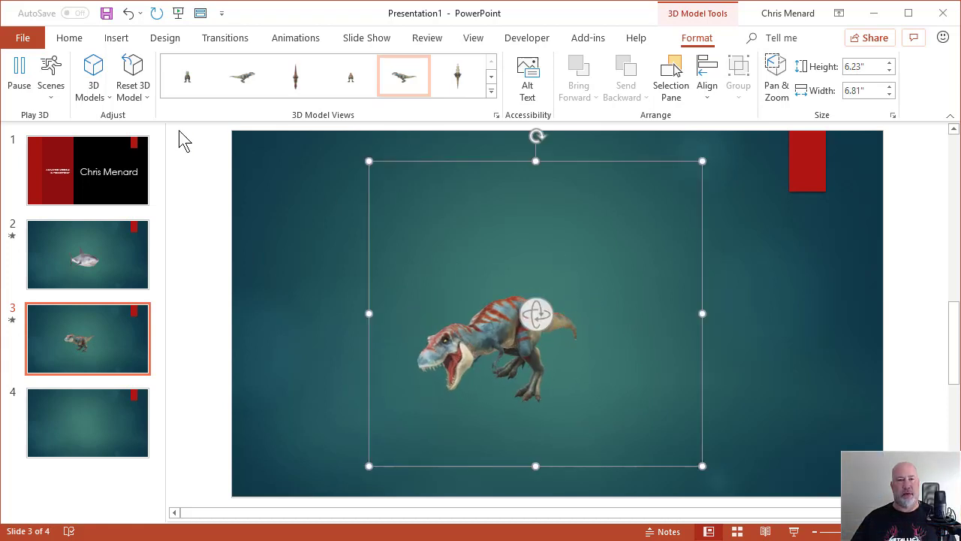
{"action": "left_click", "coordinate": [51, 82]}
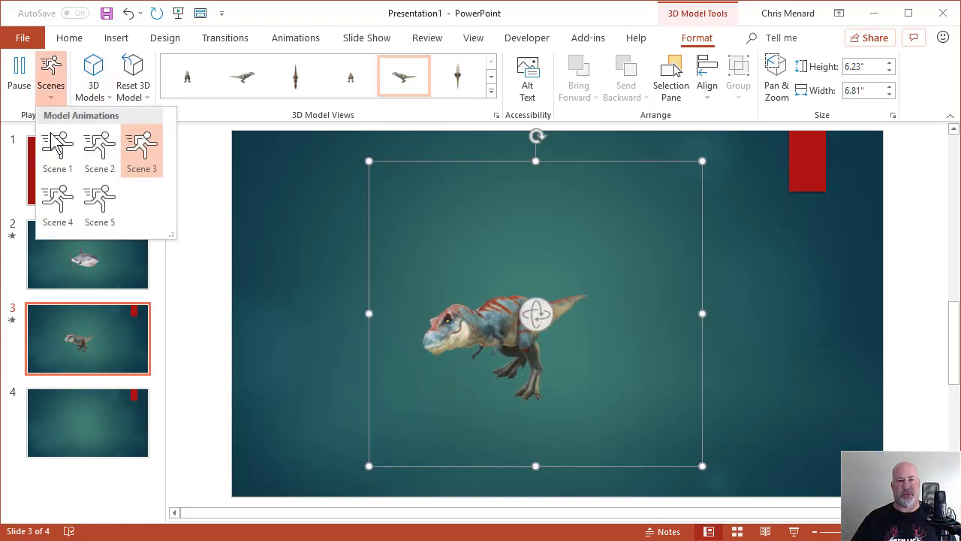
{"action": "left_click", "coordinate": [63, 214]}
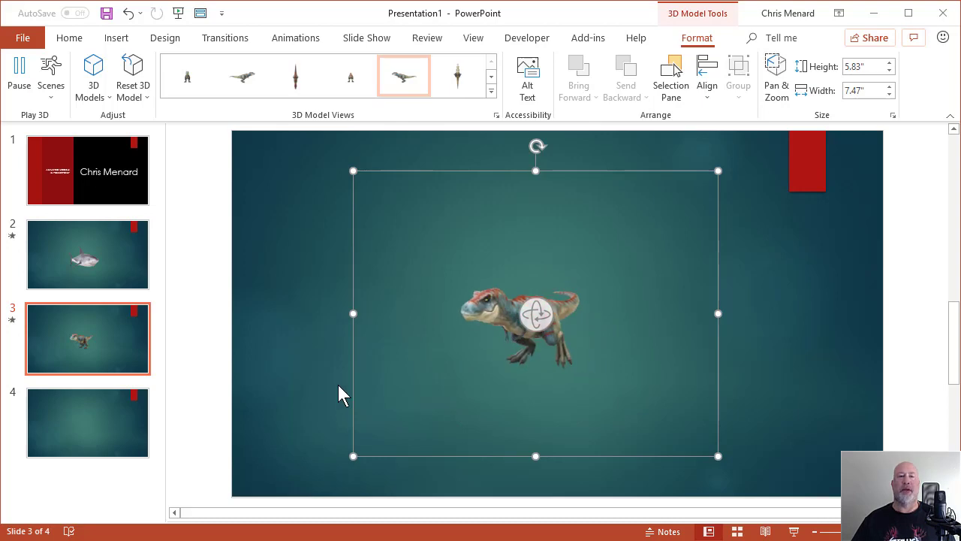
- Select the shark on slide 2 and apply the Scene 1 animation
{"action": "left_click", "coordinate": [88, 272]}
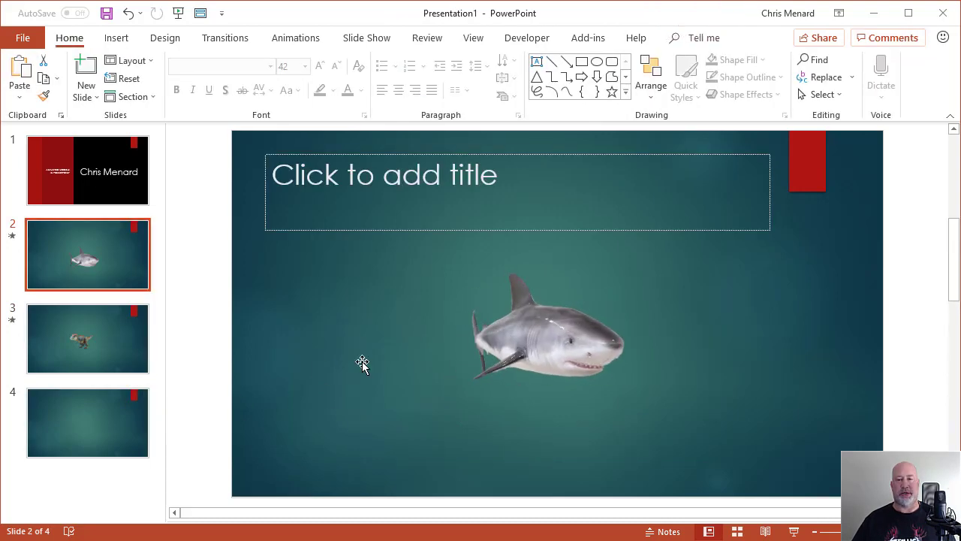
{"action": "left_click", "coordinate": [504, 342]}
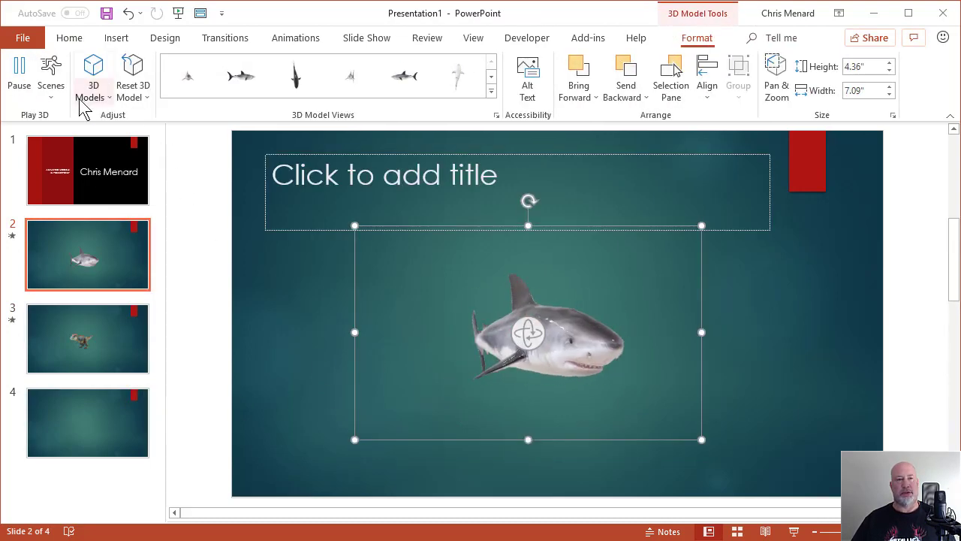
{"action": "left_click", "coordinate": [50, 84]}
{"action": "left_click", "coordinate": [70, 148]}
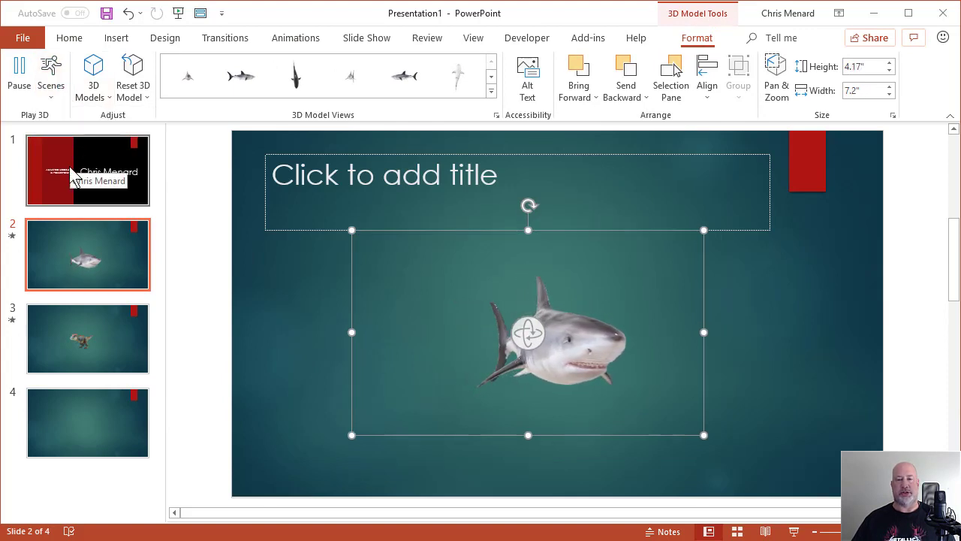
- Turn the shark to a left-facing side view, leaving the scene list unchanged
{"action": "left_click", "coordinate": [242, 89]}
{"action": "left_click", "coordinate": [408, 84]}
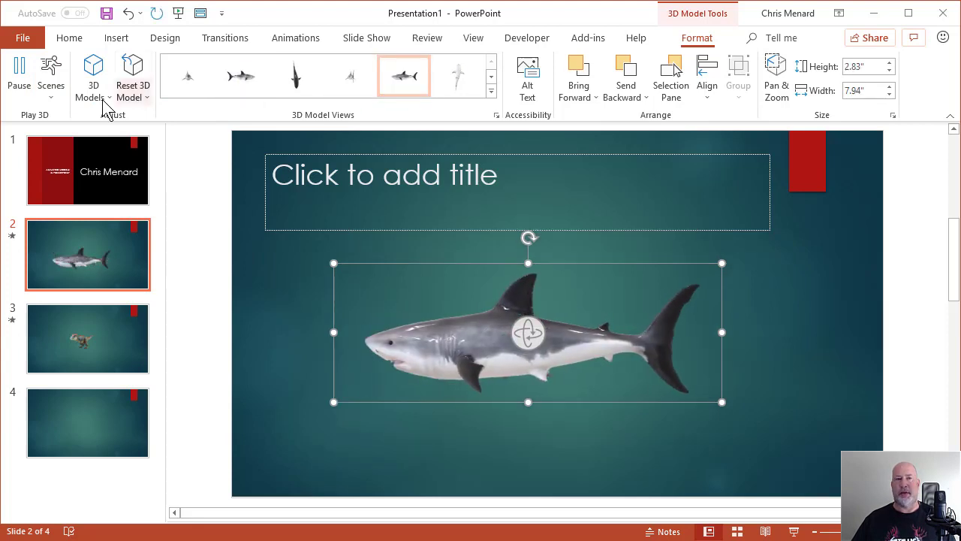
{"action": "left_click", "coordinate": [53, 93]}
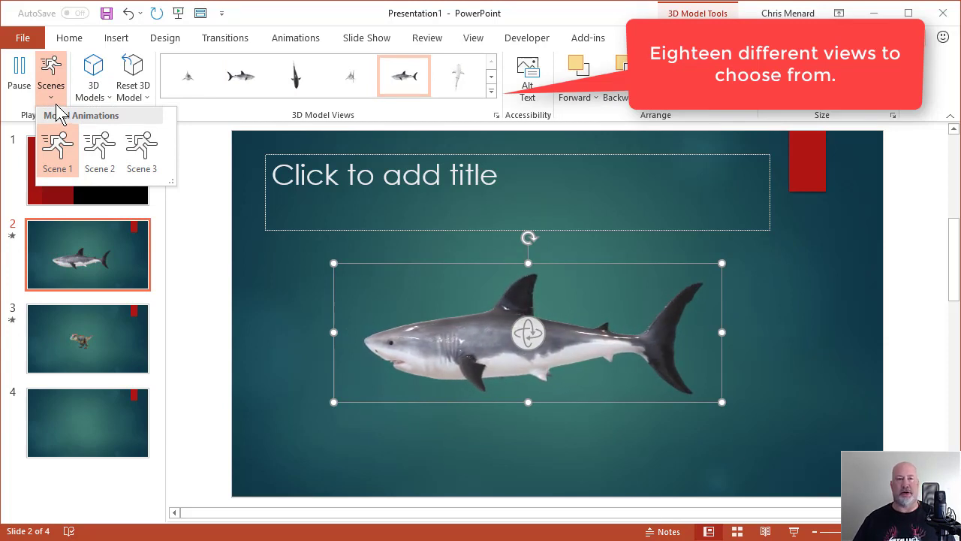
{"action": "key", "text": "Escape"}
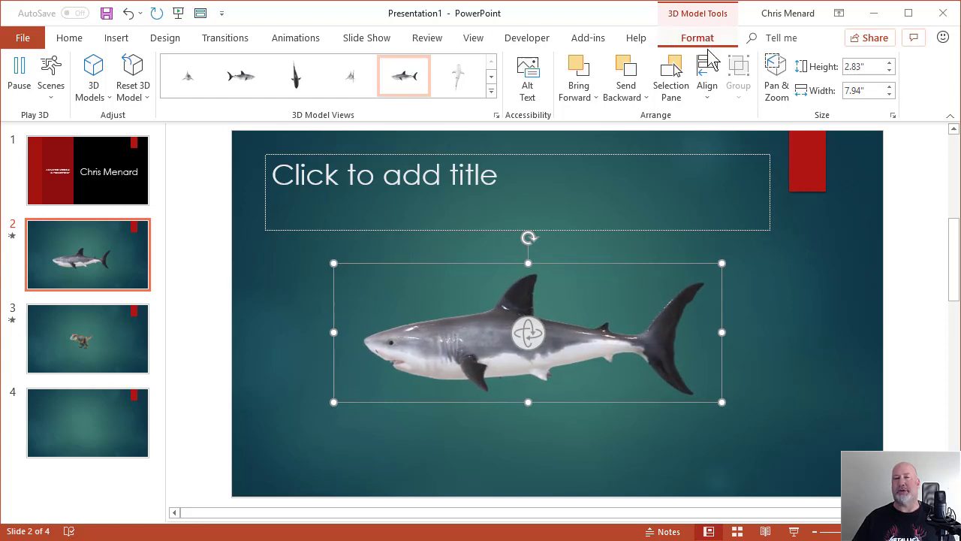
- Apply Scene 2 to the shark, widen its frame to 10.14", and centre it higher
{"action": "left_click", "coordinate": [53, 95]}
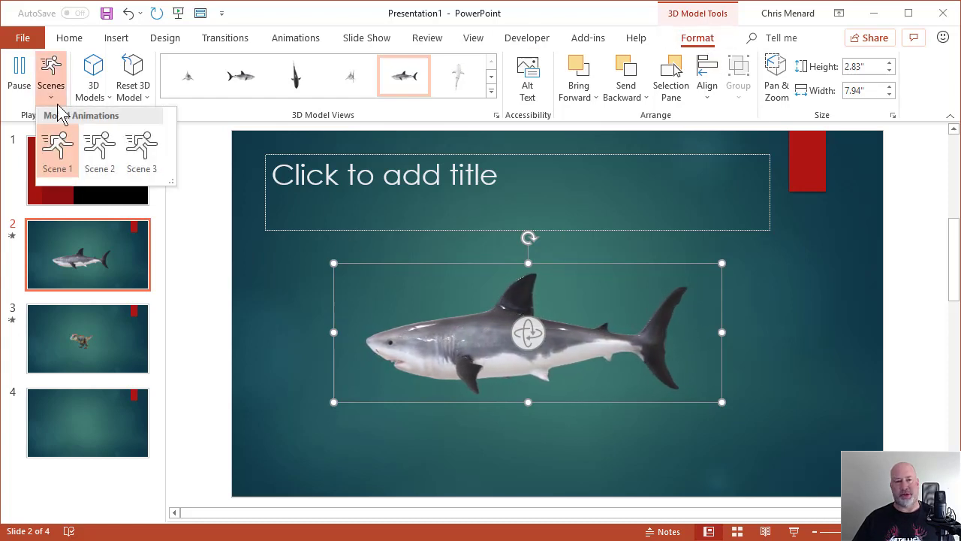
{"action": "left_click", "coordinate": [100, 149]}
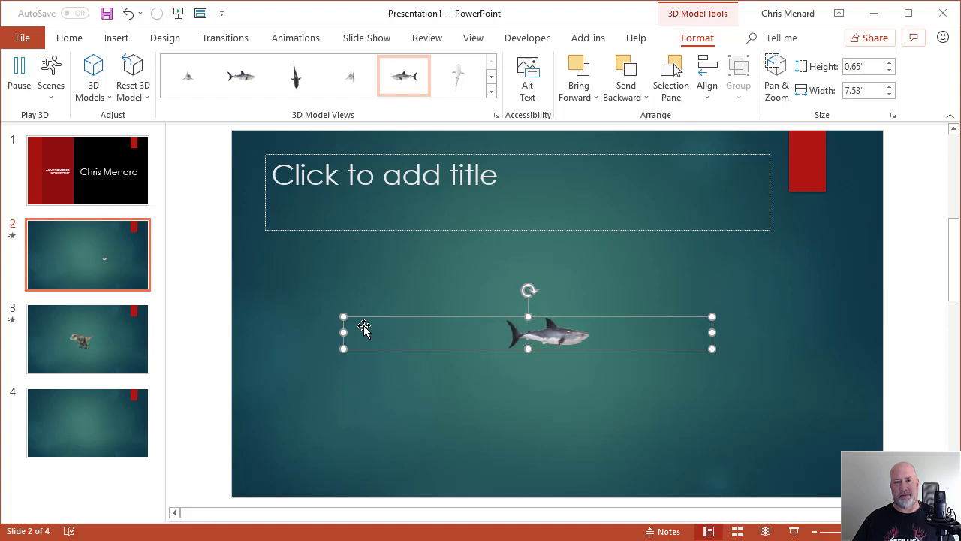
{"action": "mouse_move", "coordinate": [343, 316]}
{"action": "left_mouse_down"}
{"action": "mouse_move", "coordinate": [342, 304]}
{"action": "mouse_move", "coordinate": [351, 307]}
{"action": "left_mouse_up"}
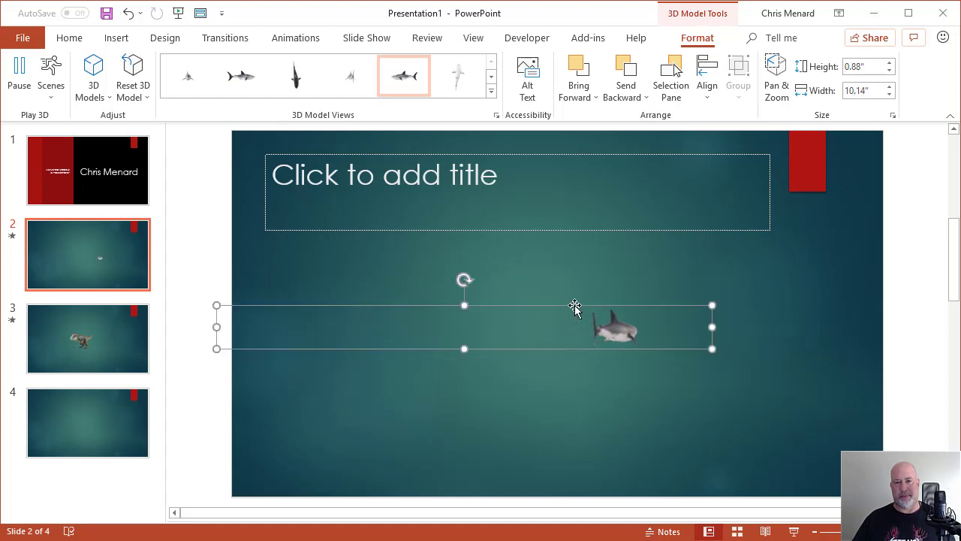
{"action": "left_click_drag", "start_coordinate": [574, 306], "coordinate": [635, 280]}
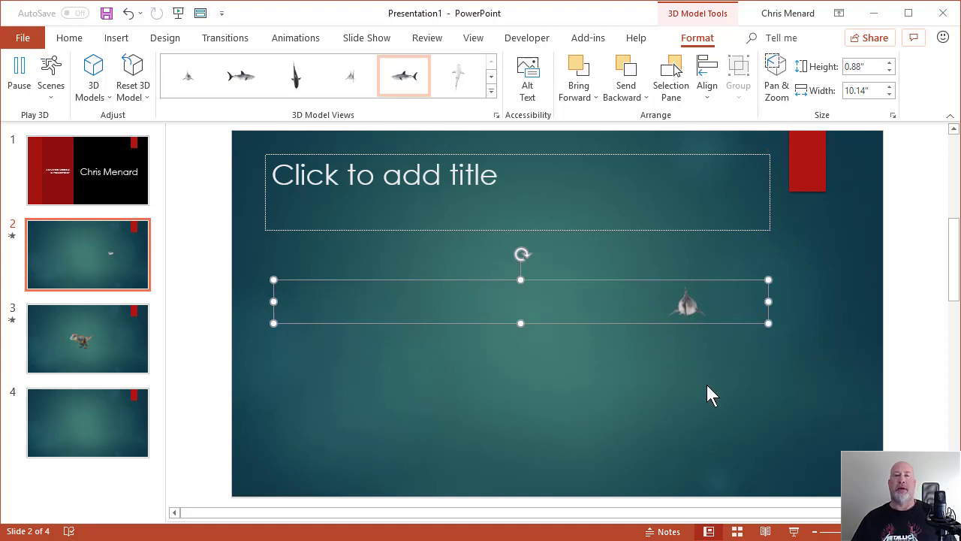